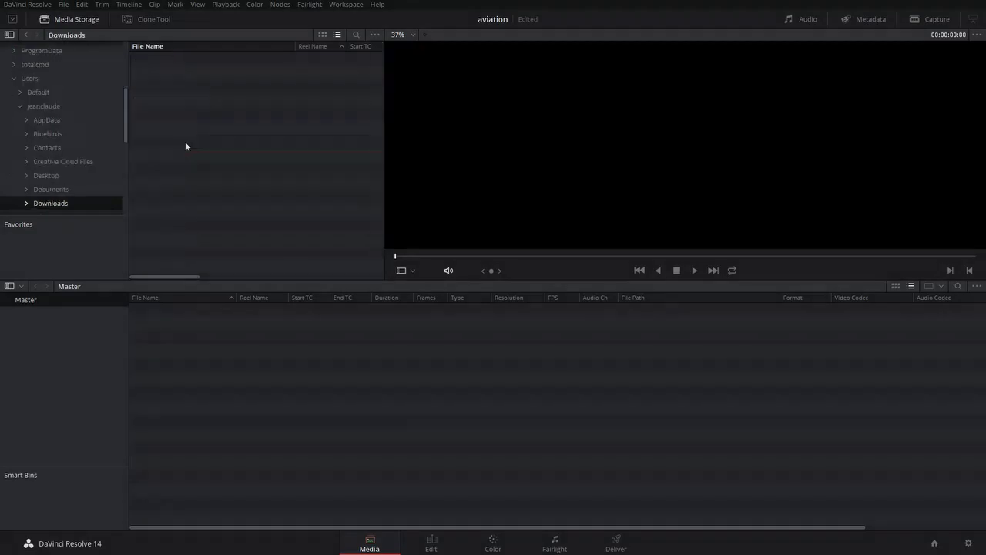
pyautogui.click(72, 187)
pyautogui.doubleClick(179, 89)
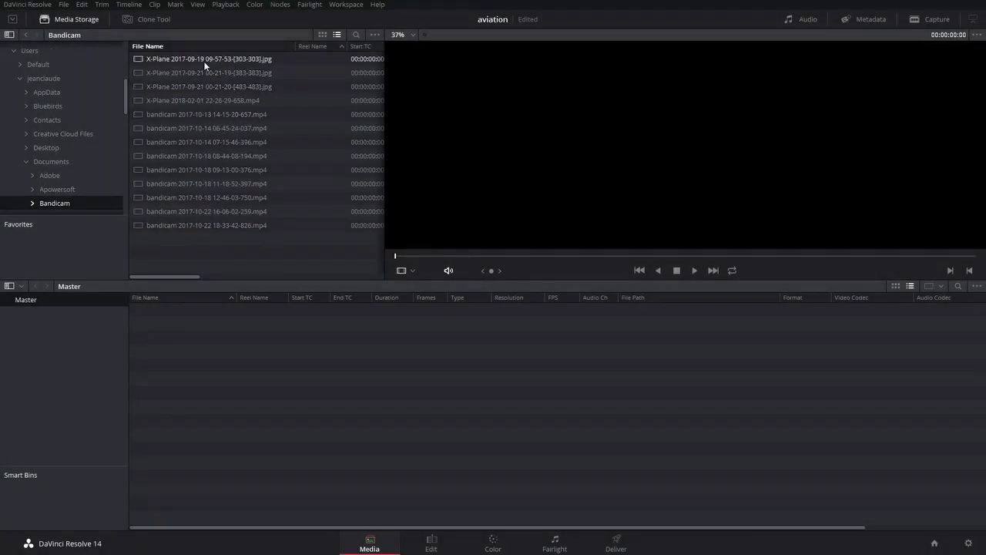
pyautogui.click(210, 103)
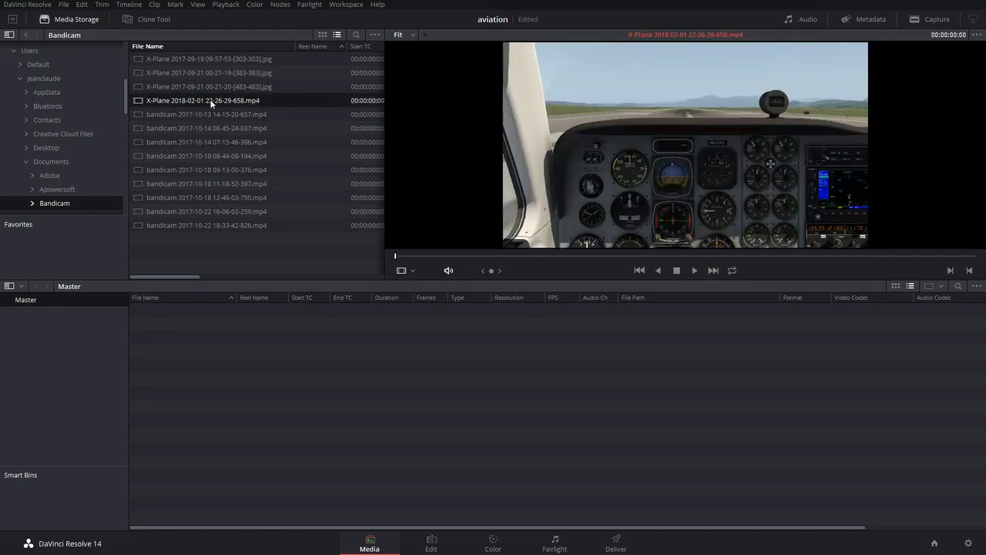
pyautogui.moveTo(178, 199); pyautogui.dragTo(165, 315)
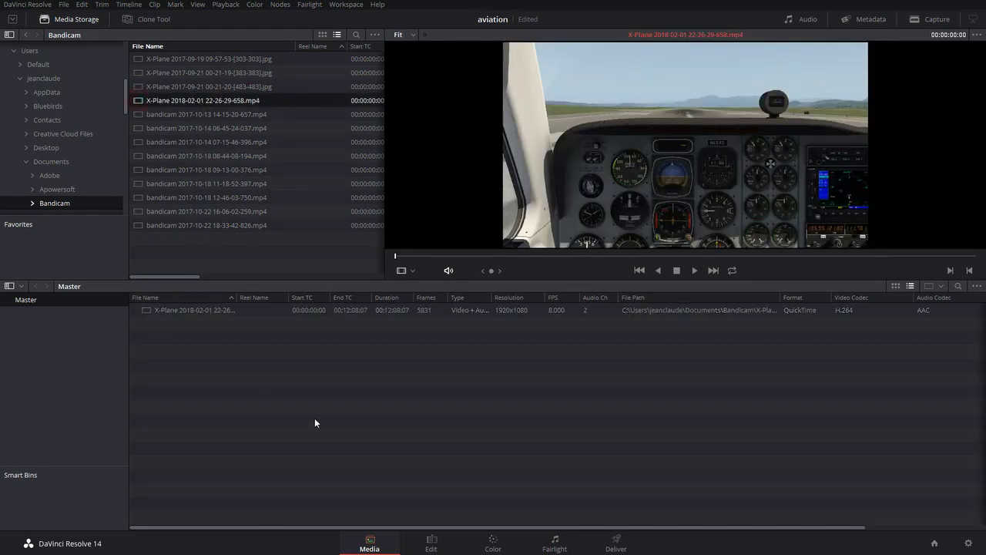
pyautogui.click(430, 547)
pyautogui.moveTo(64, 71); pyautogui.dragTo(377, 454)
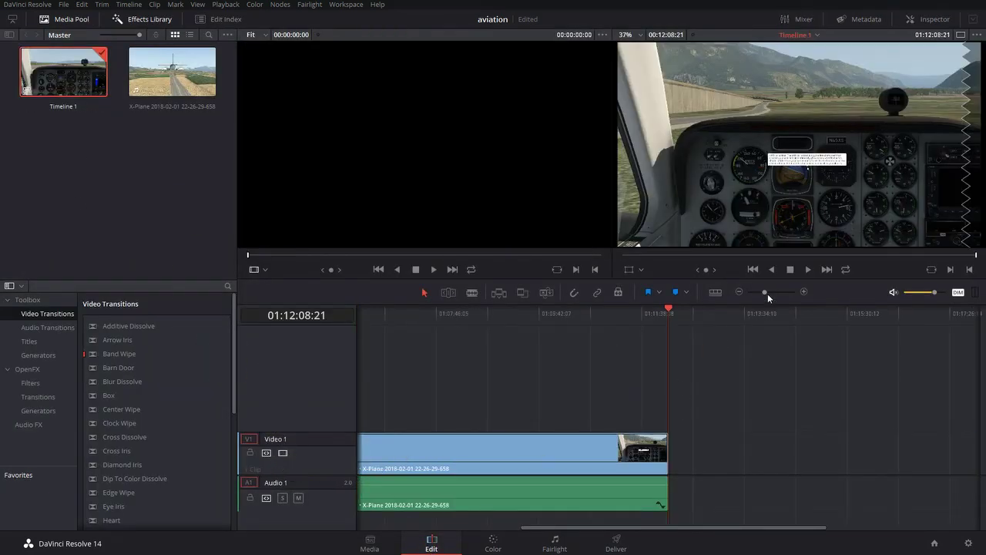
# Split the flight clip's video and audio near the beginning of the timeline, at 01:00:06:18.
pyautogui.moveTo(765, 292)
pyautogui.mouseDown()
pyautogui.moveTo(791, 295)
pyautogui.moveTo(757, 294)
pyautogui.moveTo(773, 296)
pyautogui.mouseUp()
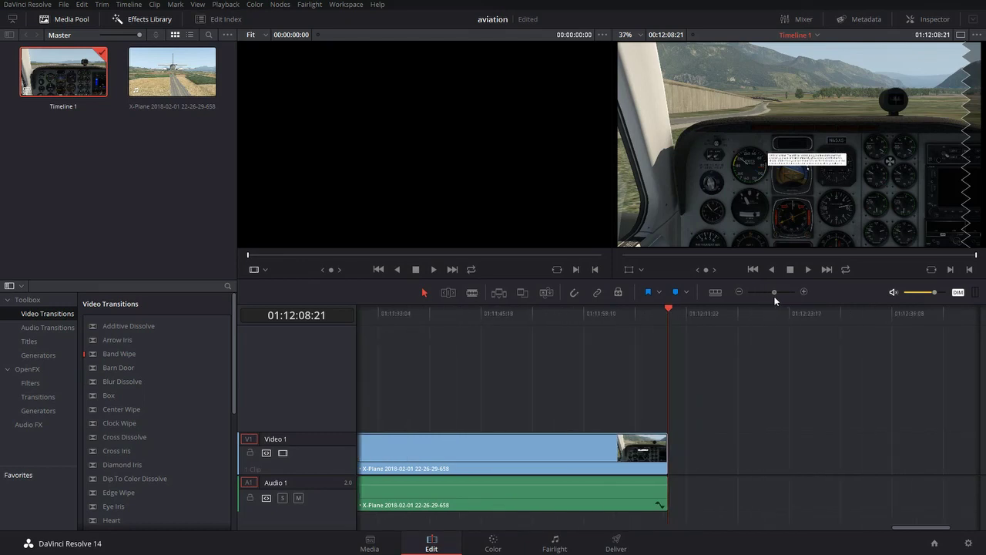
pyautogui.moveTo(742, 532); pyautogui.dragTo(946, 519)
pyautogui.moveTo(608, 310); pyautogui.dragTo(412, 317)
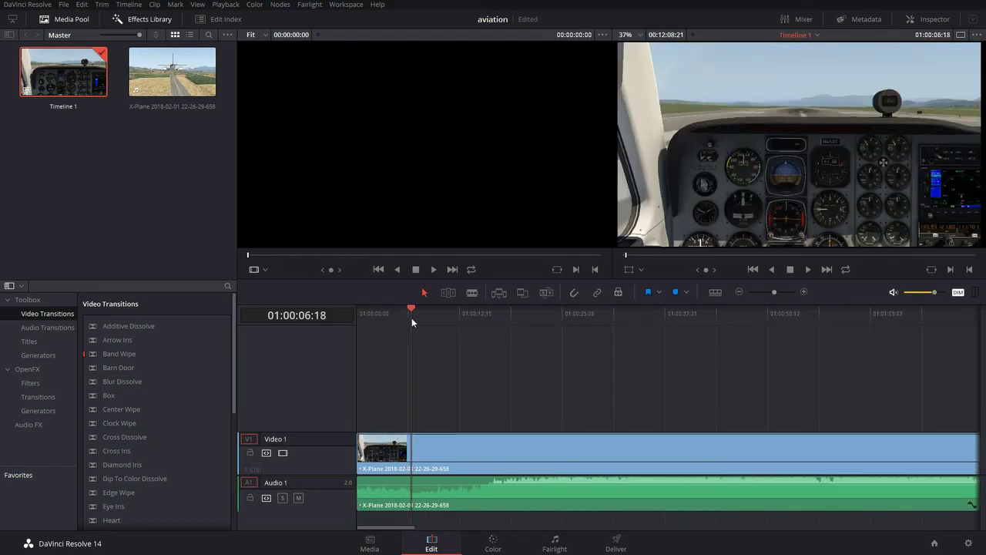
pyautogui.press('b')
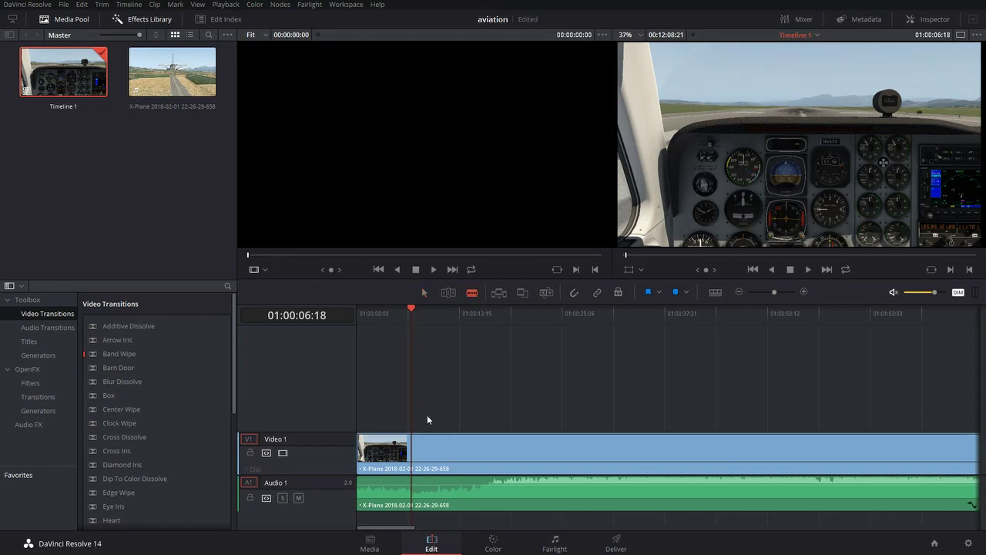
pyautogui.click(413, 465)
# Add an Additive Dissolve at the first cut on Video 1 and raise the monitoring volume.
pyautogui.moveTo(411, 312)
pyautogui.mouseDown()
pyautogui.moveTo(446, 312)
pyautogui.moveTo(412, 323)
pyautogui.mouseUp()
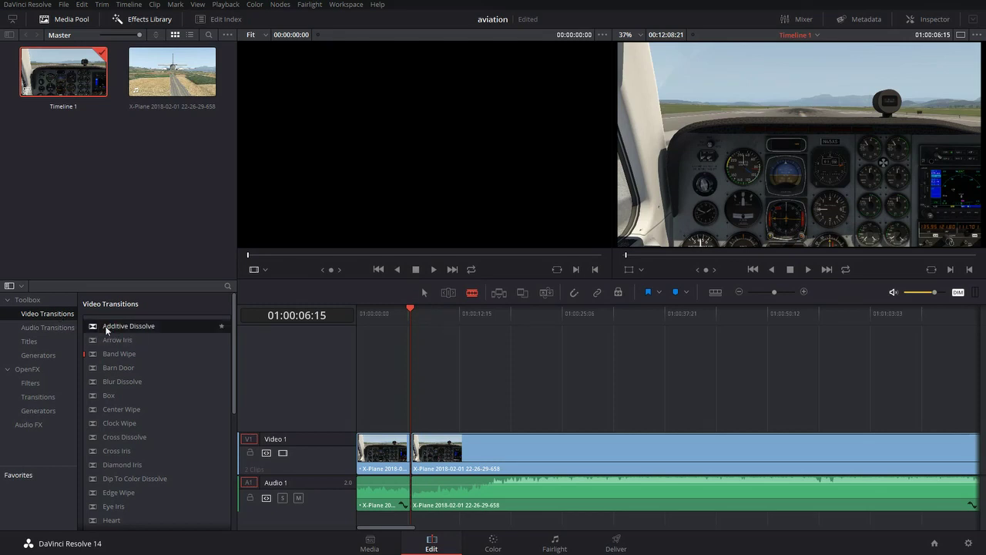
pyautogui.moveTo(422, 459); pyautogui.dragTo(413, 460)
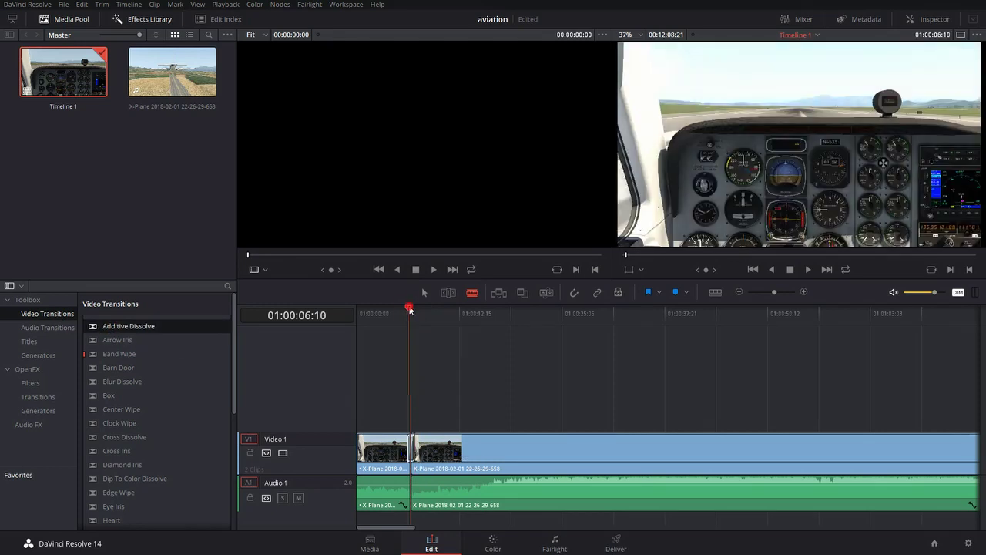
pyautogui.moveTo(409, 309); pyautogui.dragTo(872, 343)
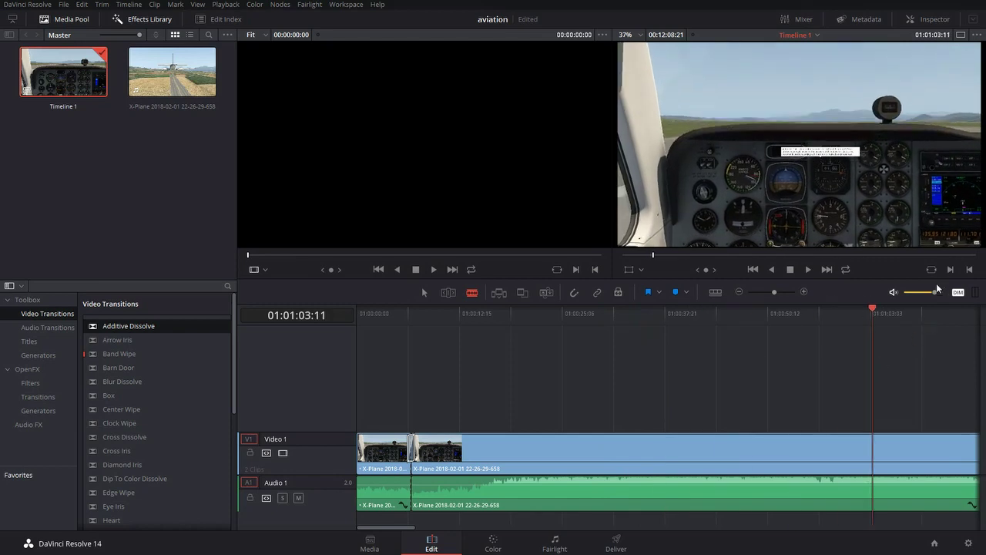
pyautogui.moveTo(925, 291); pyautogui.dragTo(949, 293)
# Split the video and audio of the second clip at 01:01:25:07 and at 01:01:47:18 with the blade.
pyautogui.moveTo(775, 292); pyautogui.dragTo(765, 292)
pyautogui.moveTo(430, 310); pyautogui.dragTo(456, 323)
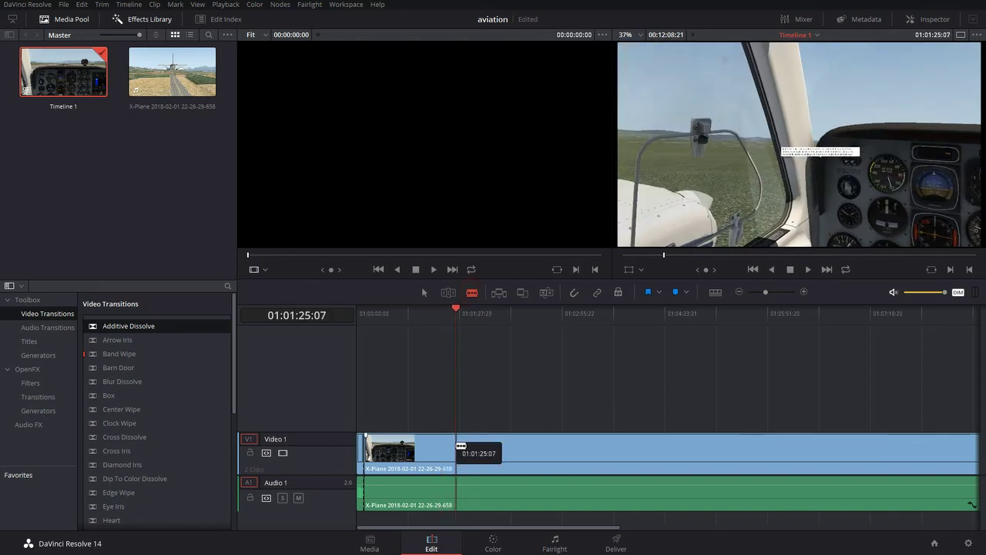
pyautogui.click(461, 458)
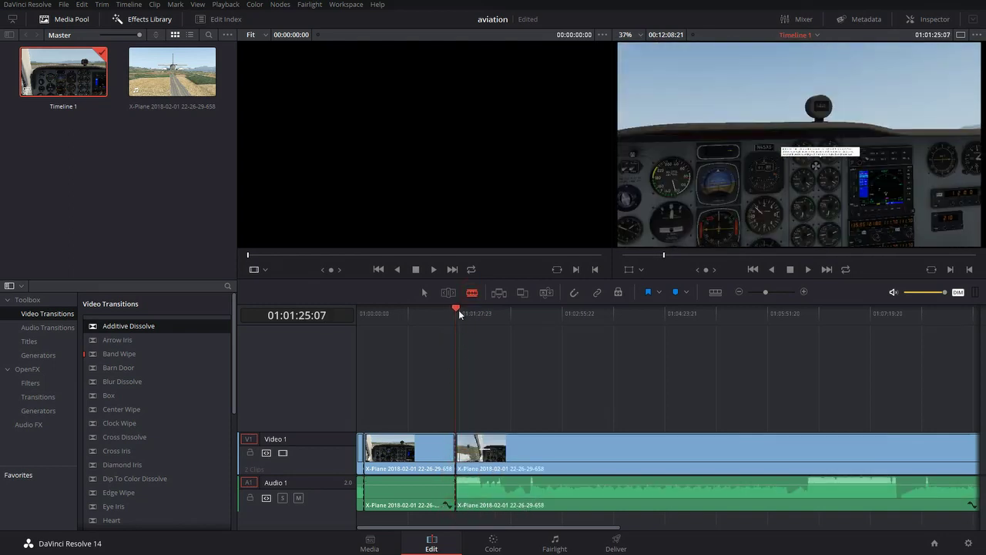
pyautogui.moveTo(457, 312); pyautogui.dragTo(482, 314)
pyautogui.click(482, 451)
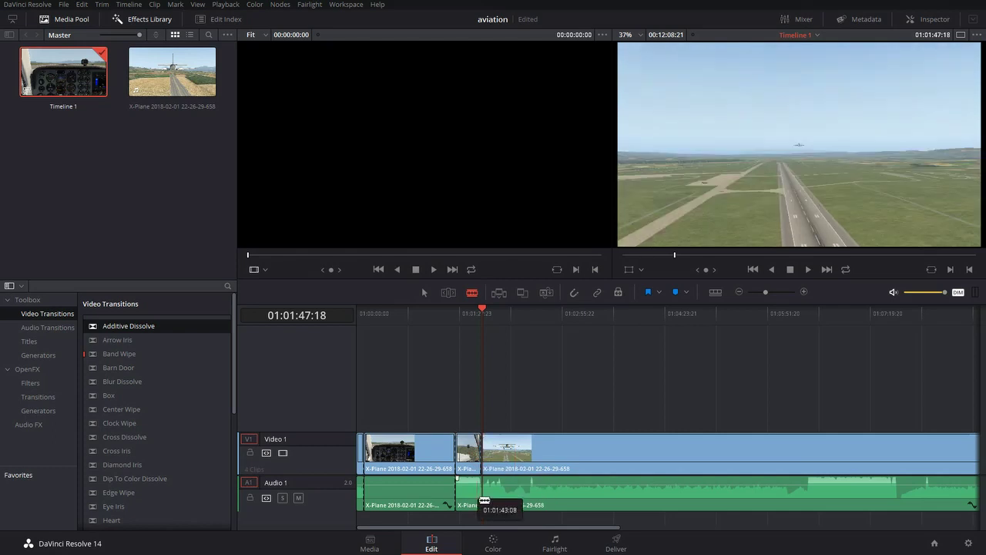
pyautogui.click(487, 501)
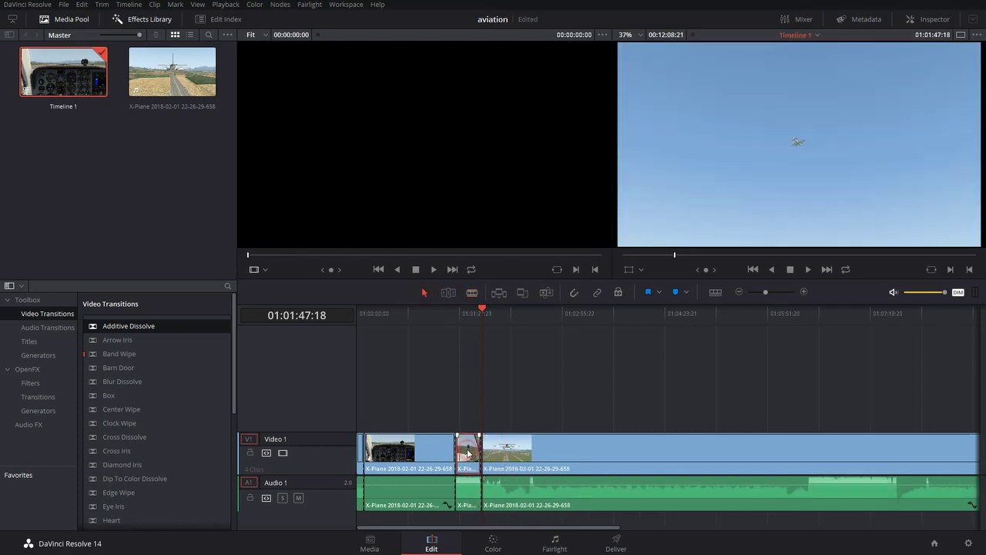
# Remove the short video and audio section between the two new cuts, and move the remaining footage back to close the gap.
pyautogui.rightClick(468, 453)
pyautogui.click(501, 202)
pyautogui.rightClick(468, 499)
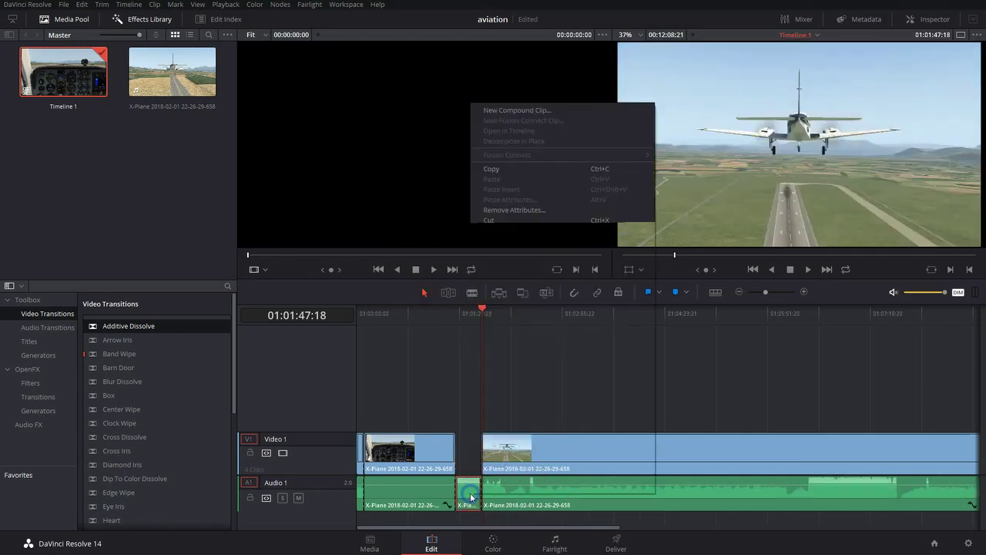
pyautogui.click(501, 246)
pyautogui.moveTo(555, 453); pyautogui.dragTo(529, 453)
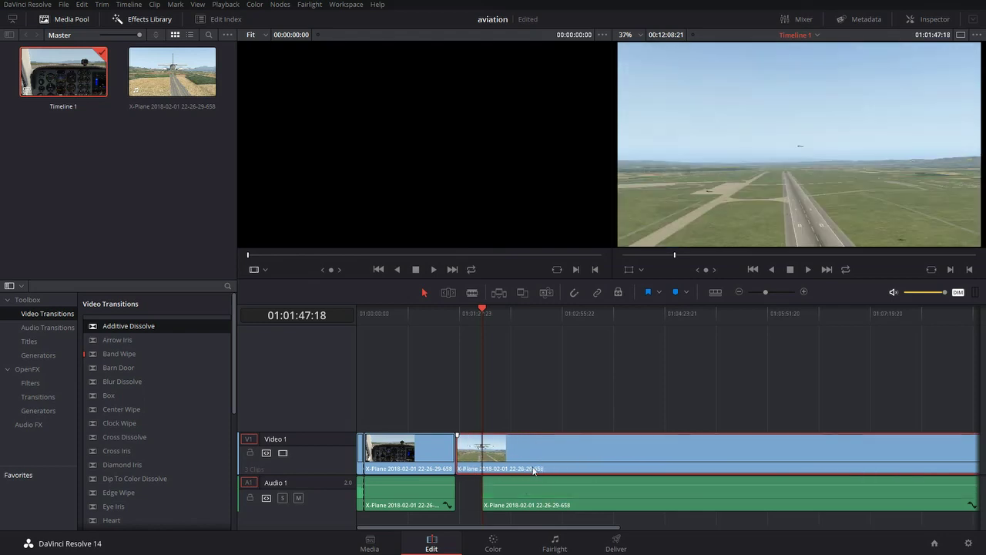
pyautogui.click(563, 496)
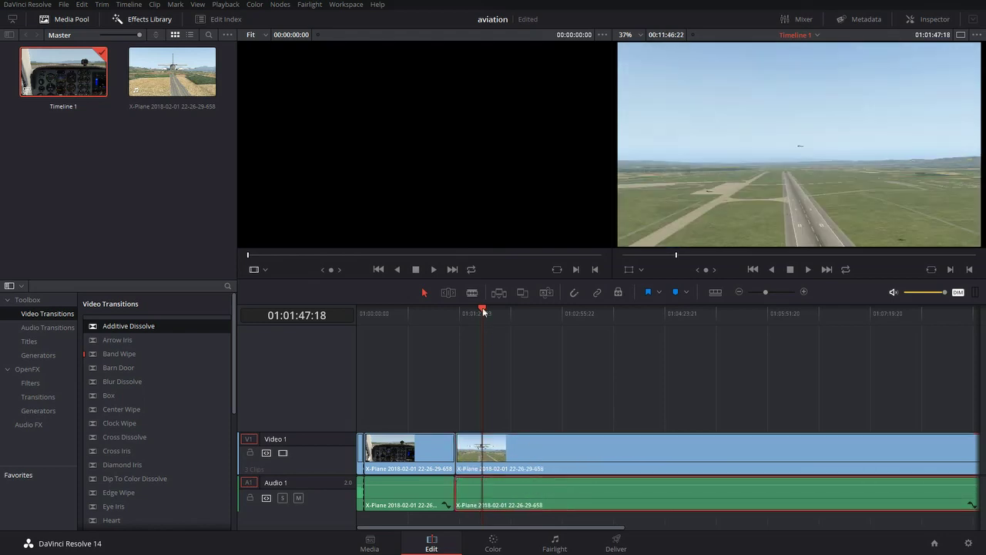
# Play and scrub through the remaining flight footage to find a suitable ending point.
pyautogui.moveTo(484, 310); pyautogui.dragTo(503, 315)
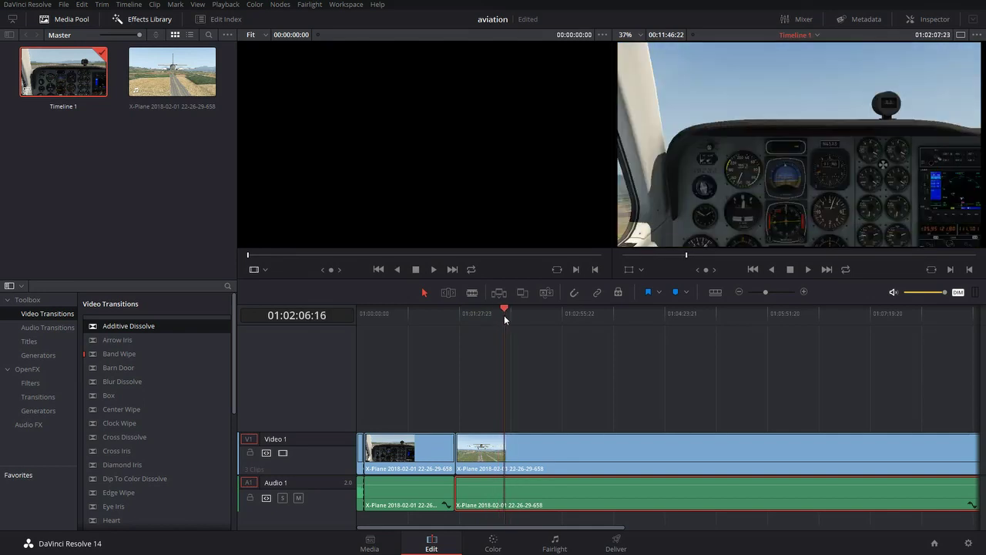
pyautogui.click(809, 269)
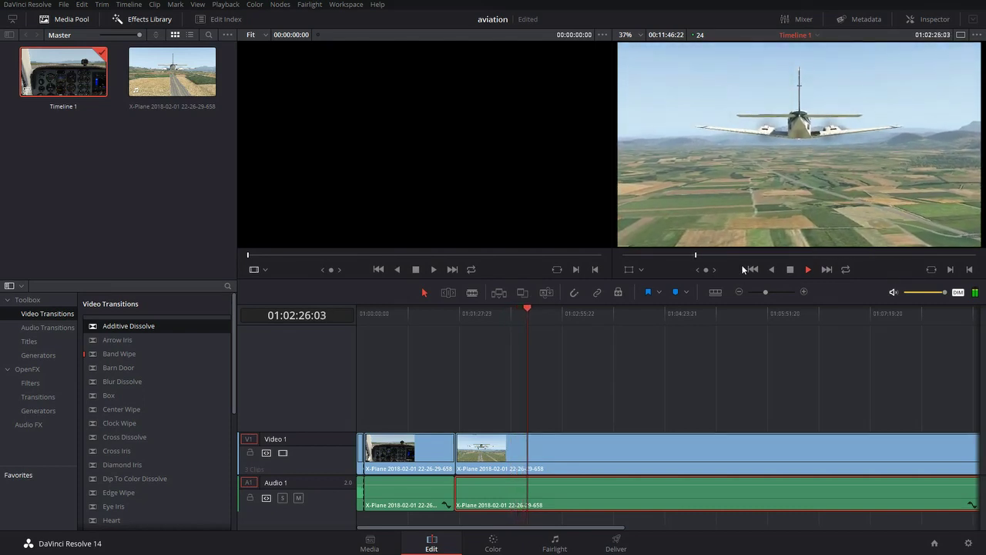
pyautogui.moveTo(532, 309); pyautogui.dragTo(765, 337)
pyautogui.press('space')
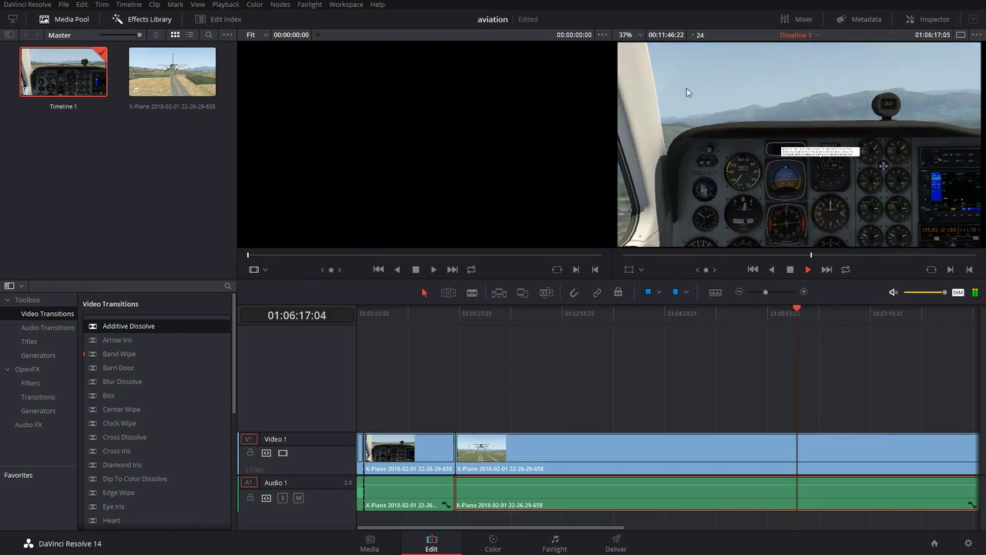
pyautogui.moveTo(766, 292); pyautogui.dragTo(761, 293)
pyautogui.moveTo(507, 312); pyautogui.dragTo(589, 321)
pyautogui.press('space')
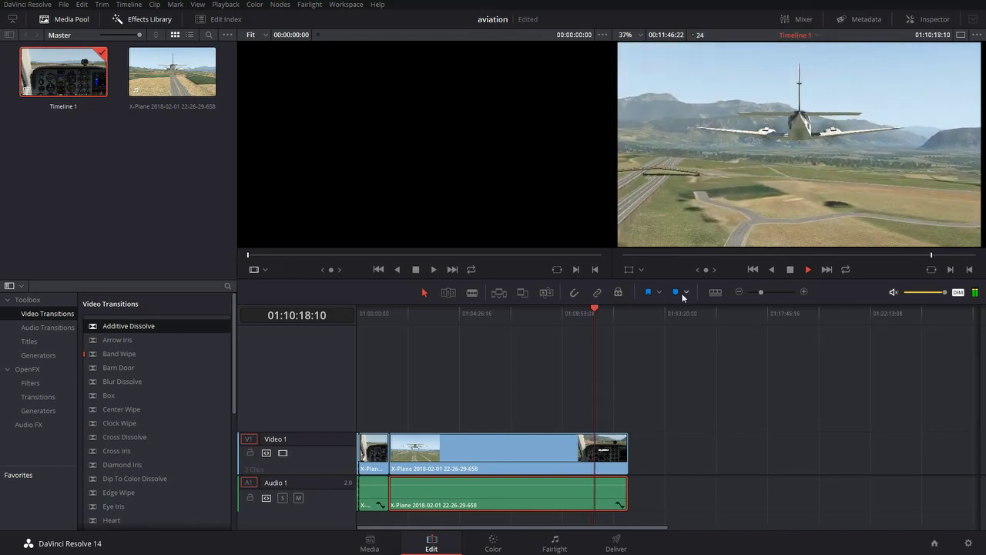
# Split the last clip's video and audio near the end of the footage, at 01:10:55:08.
pyautogui.moveTo(594, 307)
pyautogui.mouseDown()
pyautogui.moveTo(618, 309)
pyautogui.moveTo(608, 306)
pyautogui.mouseUp()
pyautogui.press('space')
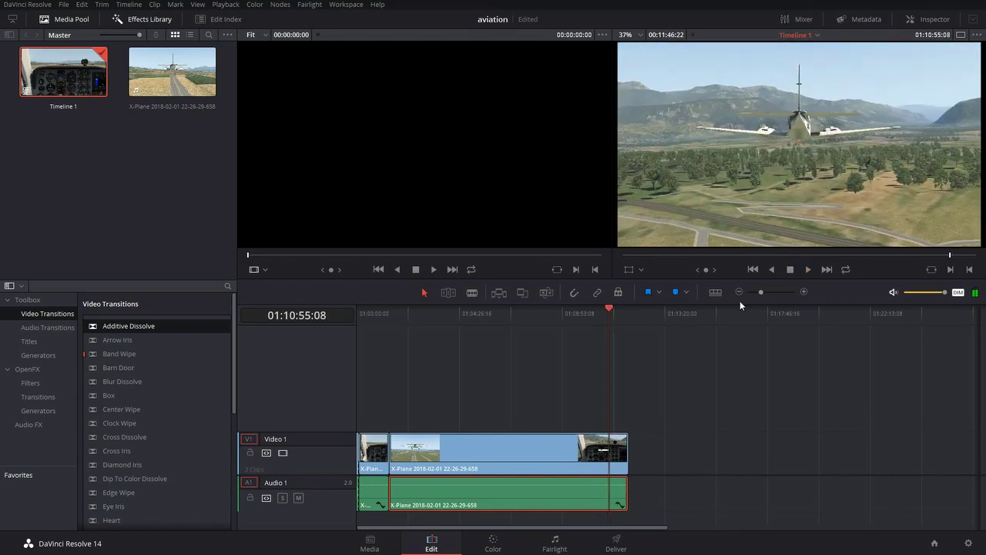
pyautogui.moveTo(769, 292); pyautogui.dragTo(778, 291)
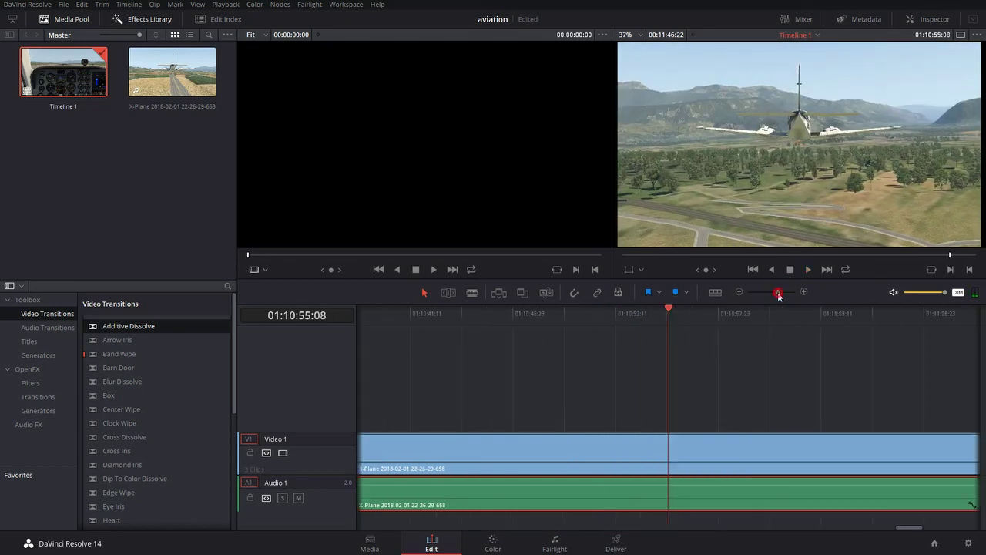
pyautogui.click(472, 292)
pyautogui.click(672, 448)
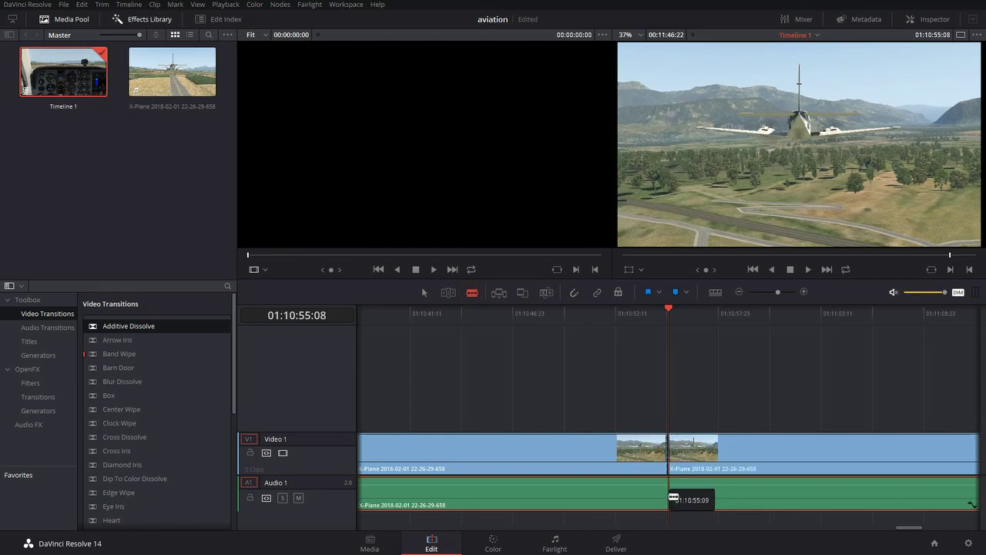
pyautogui.click(674, 500)
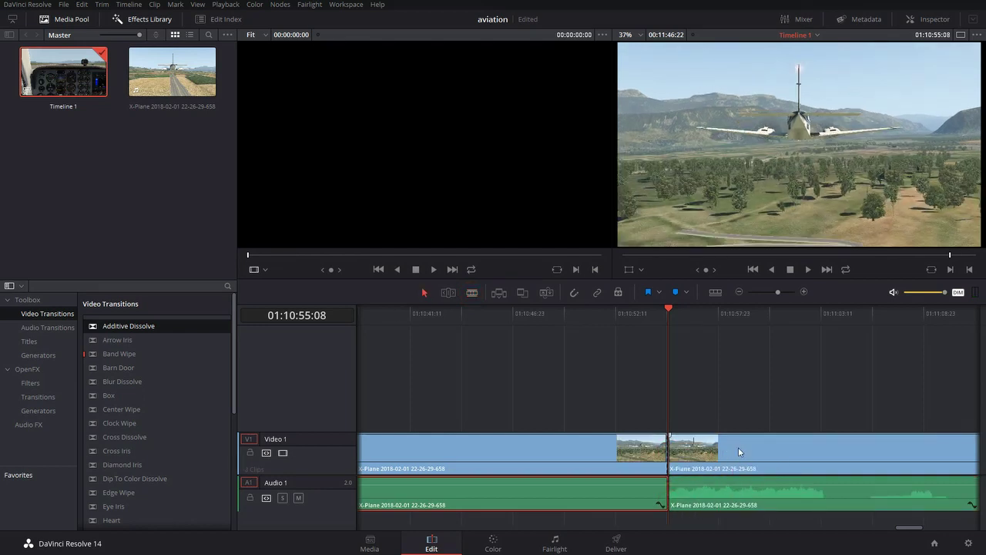
# Delete the video and audio after 01:10:55:08, and give the end of the video a fade-out of about 5 seconds.
pyautogui.rightClick(739, 451)
pyautogui.click(773, 202)
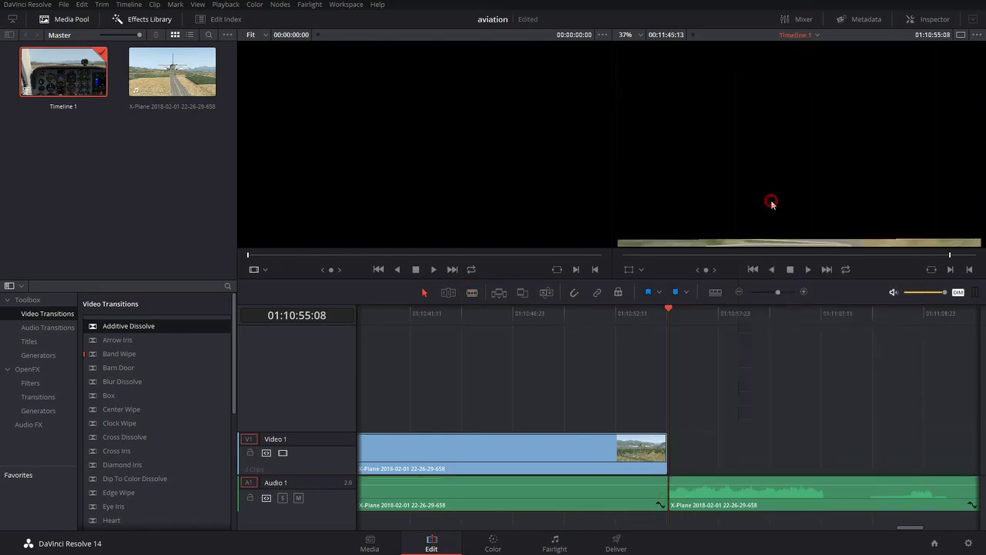
pyautogui.rightClick(726, 491)
pyautogui.click(760, 244)
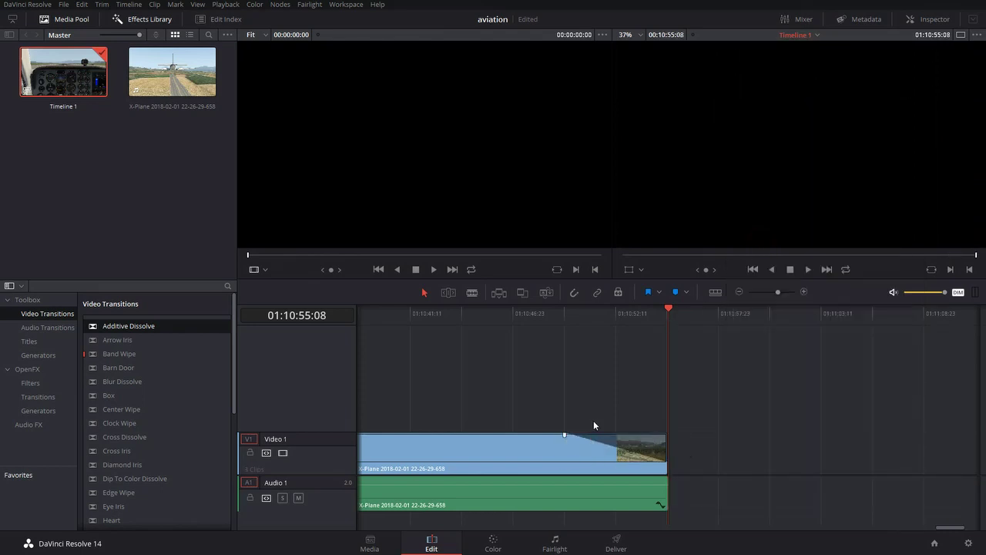
pyautogui.moveTo(664, 308); pyautogui.dragTo(546, 323)
pyautogui.click(807, 270)
# Add a fade-in of about 5 seconds to the first video clip and play the opening to check it.
pyautogui.press('Up')
pyautogui.press('Home')
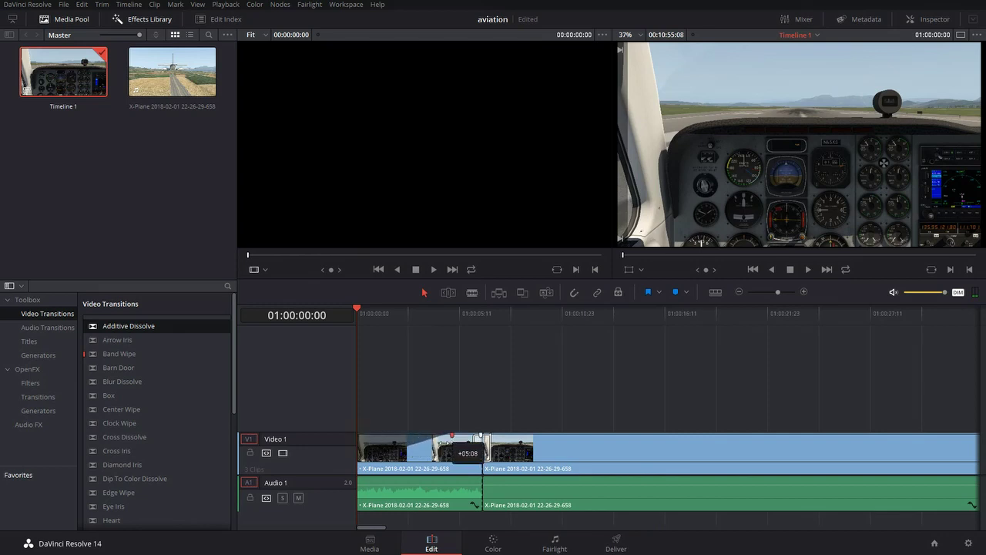
pyautogui.moveTo(479, 442); pyautogui.dragTo(474, 443)
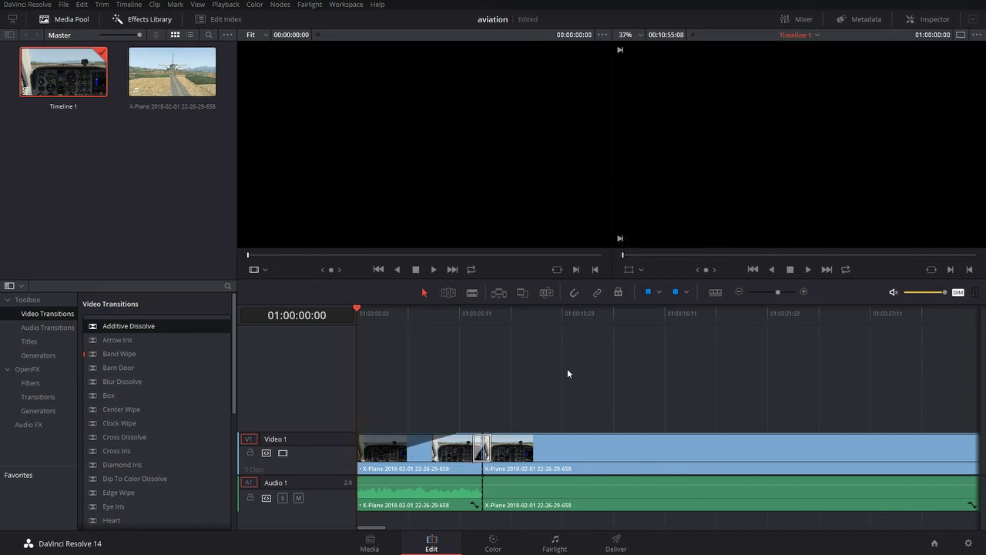
pyautogui.click(809, 270)
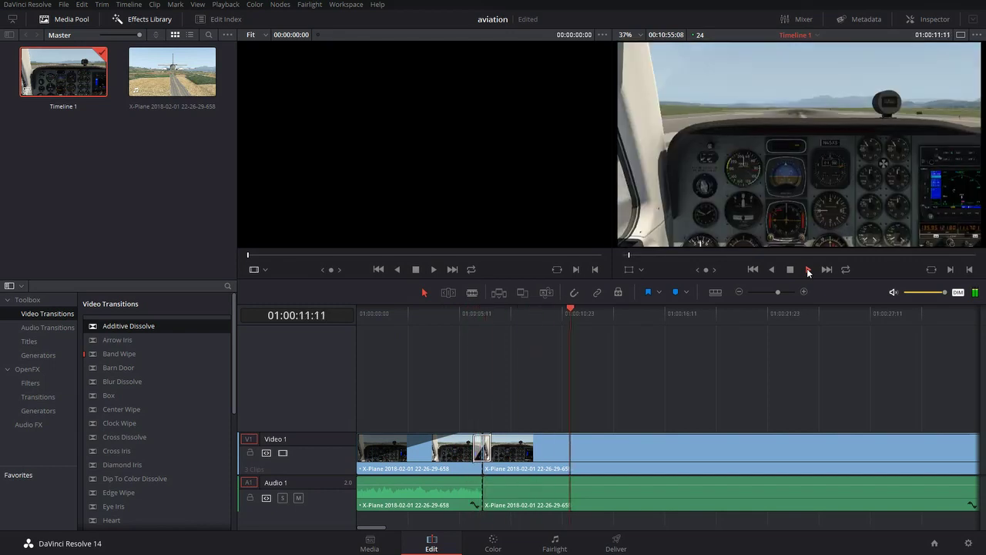
pyautogui.click(790, 269)
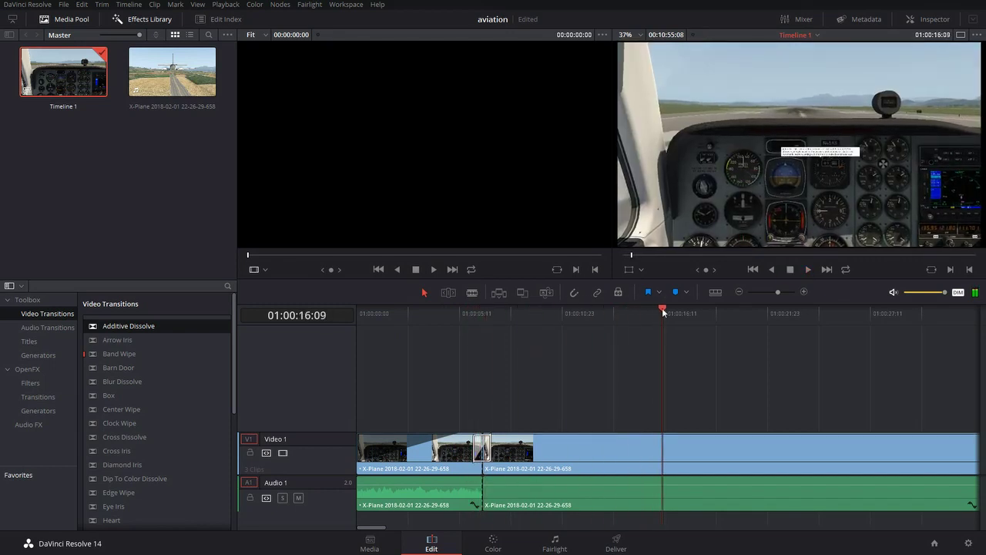
# Go to the Deliver page and set the custom file name to av01 in the YouTube 1080p render settings.
pyautogui.press('Home')
pyautogui.click(616, 545)
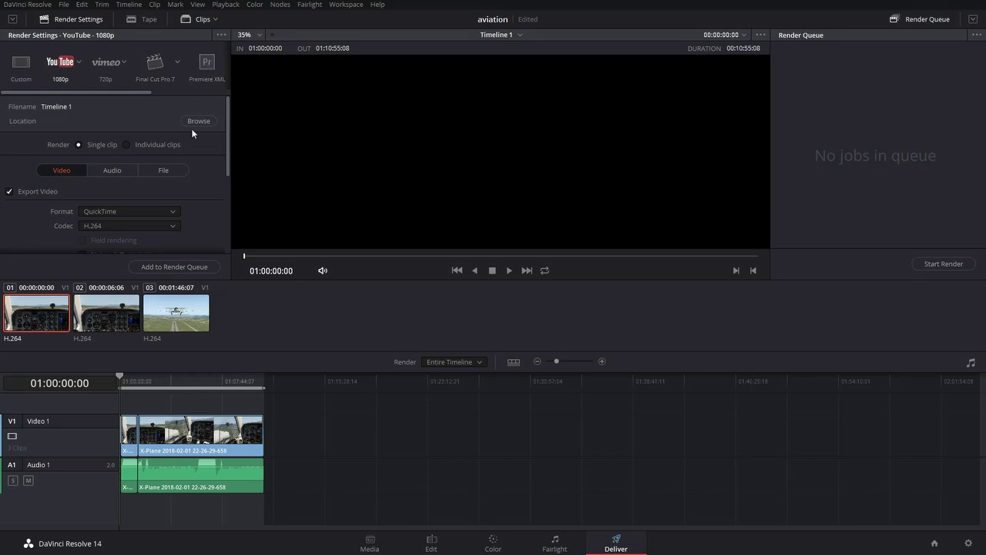
pyautogui.click(164, 169)
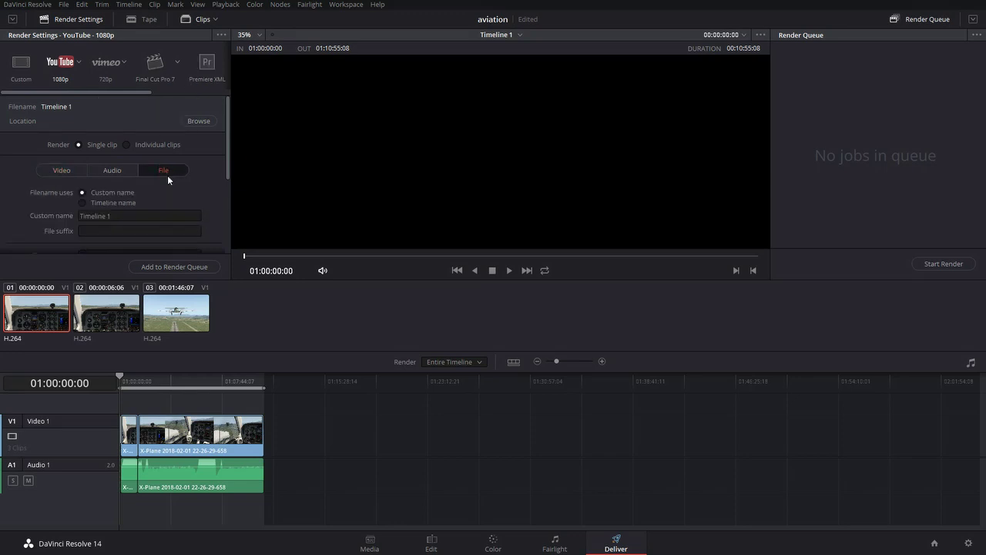
pyautogui.click(96, 216)
pyautogui.moveTo(226, 148); pyautogui.dragTo(229, 220)
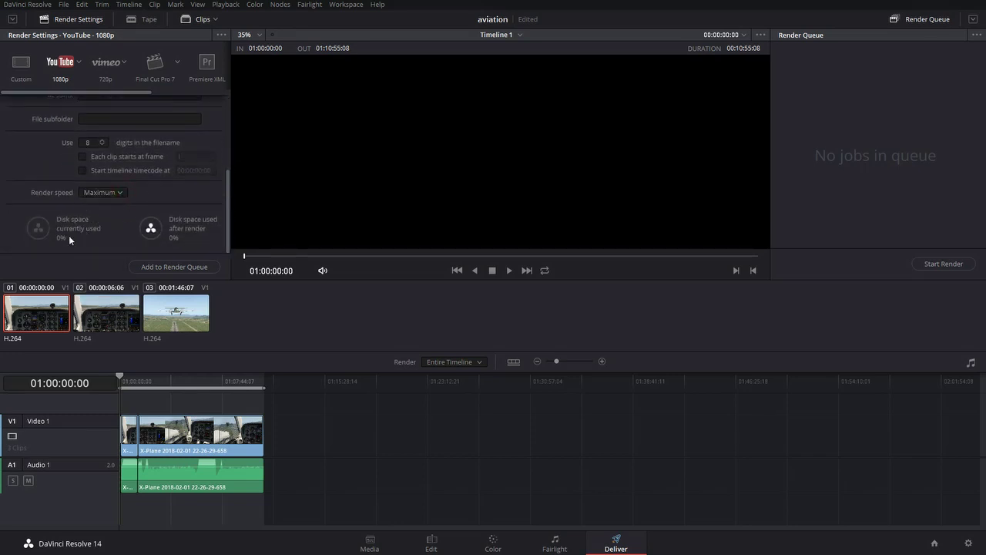
pyautogui.moveTo(228, 218); pyautogui.dragTo(186, 142)
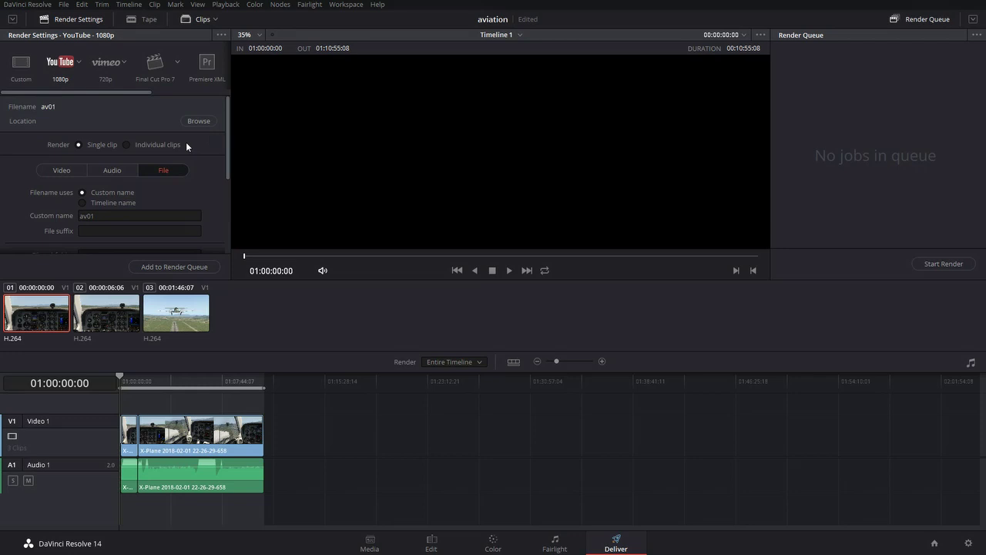
# Review the video export settings of the YouTube 1080p preset, including format, codec, resolution, frame rate and quality.
pyautogui.click(61, 170)
pyautogui.click(171, 213)
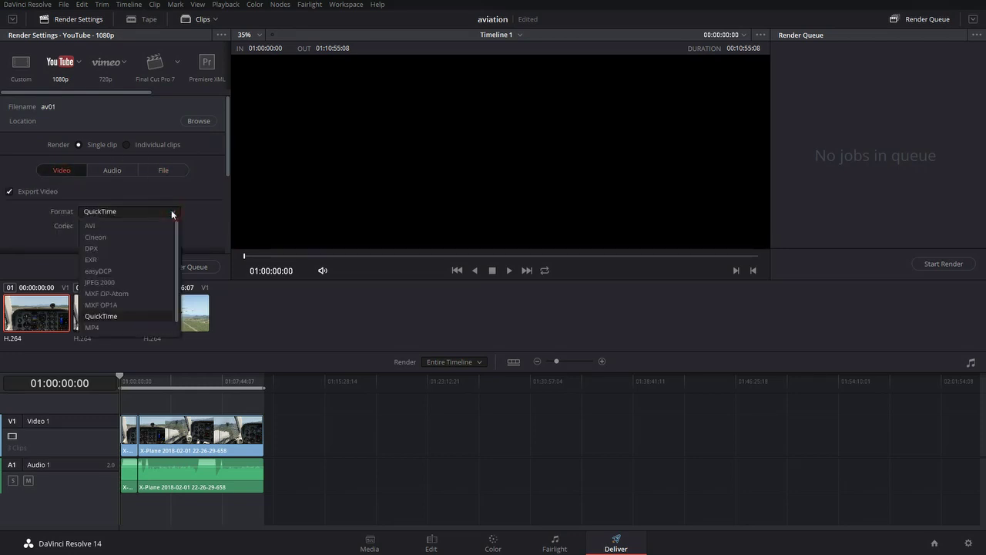
pyautogui.click(171, 209)
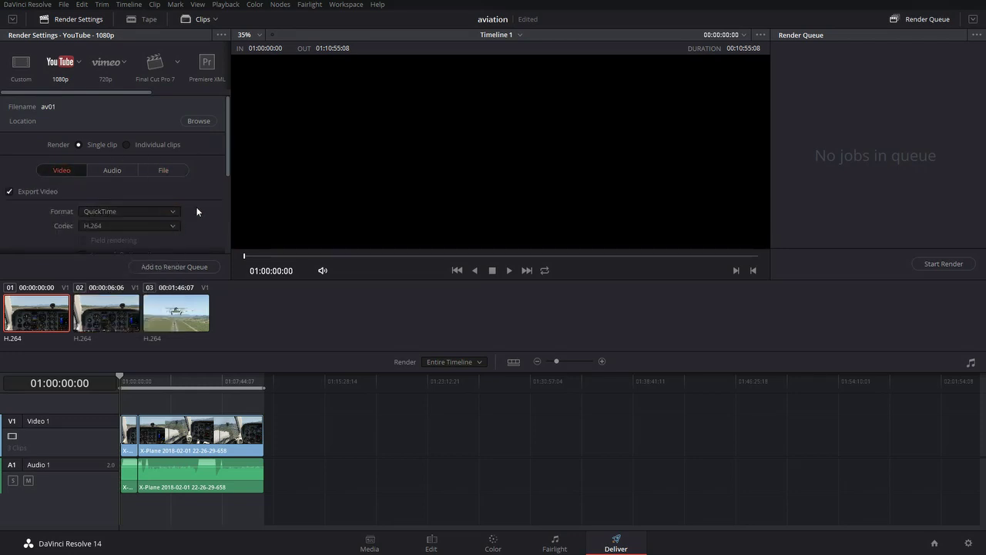
pyautogui.moveTo(227, 163); pyautogui.dragTo(230, 232)
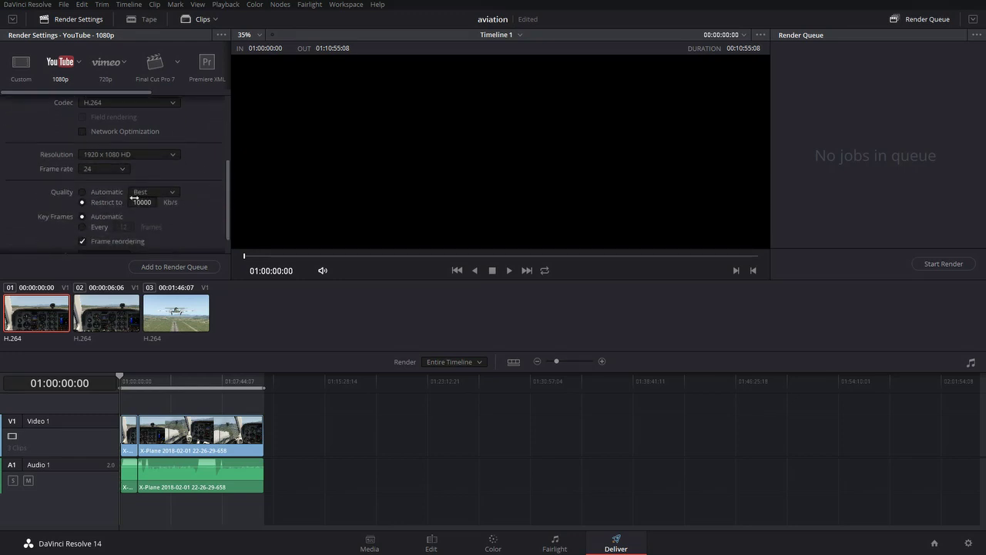
pyautogui.scroll(5, 107, 155)
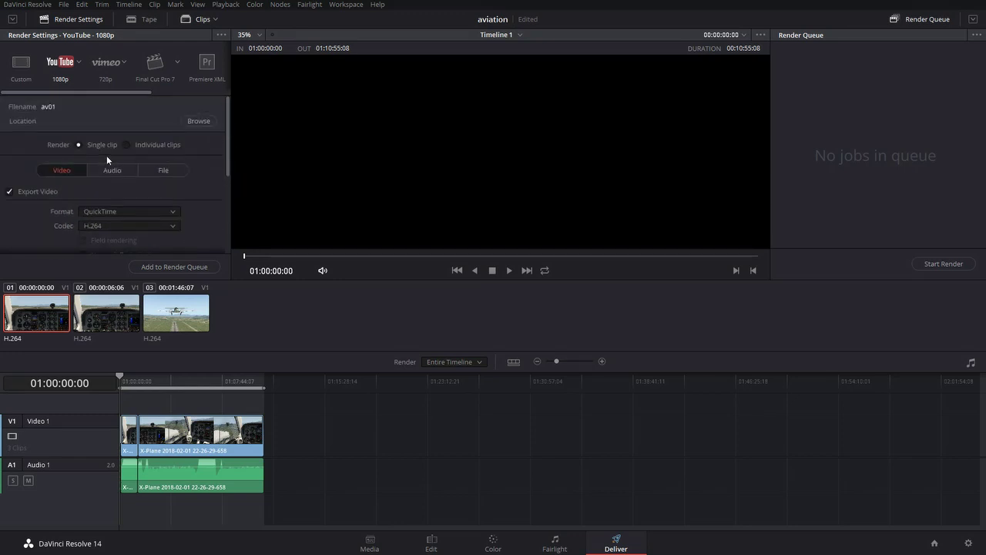
# Add the timeline to the render queue with the video folder on the Desktop as the file destination, and start the render.
pyautogui.click(183, 266)
pyautogui.click(372, 175)
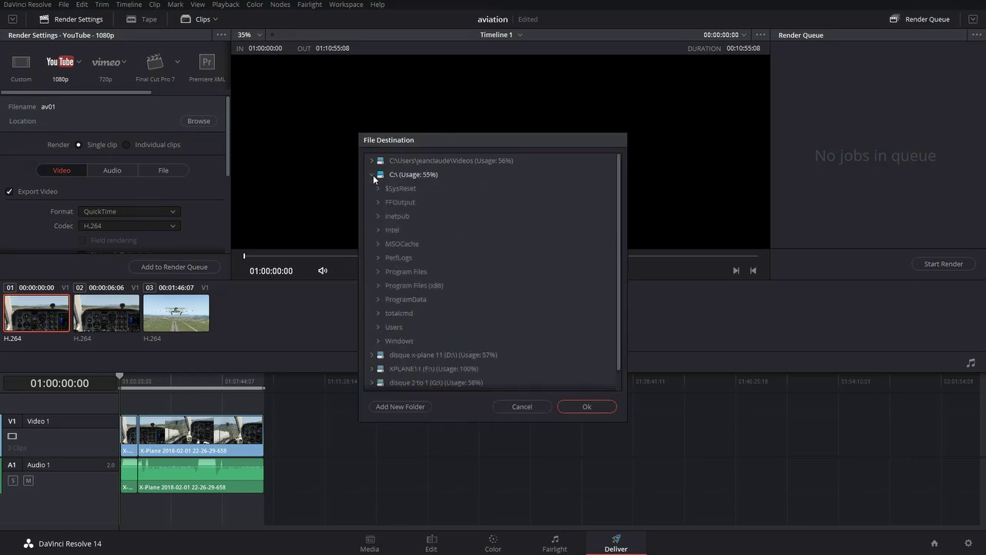
pyautogui.click(387, 327)
pyautogui.click(376, 327)
pyautogui.doubleClick(419, 355)
pyautogui.click(392, 231)
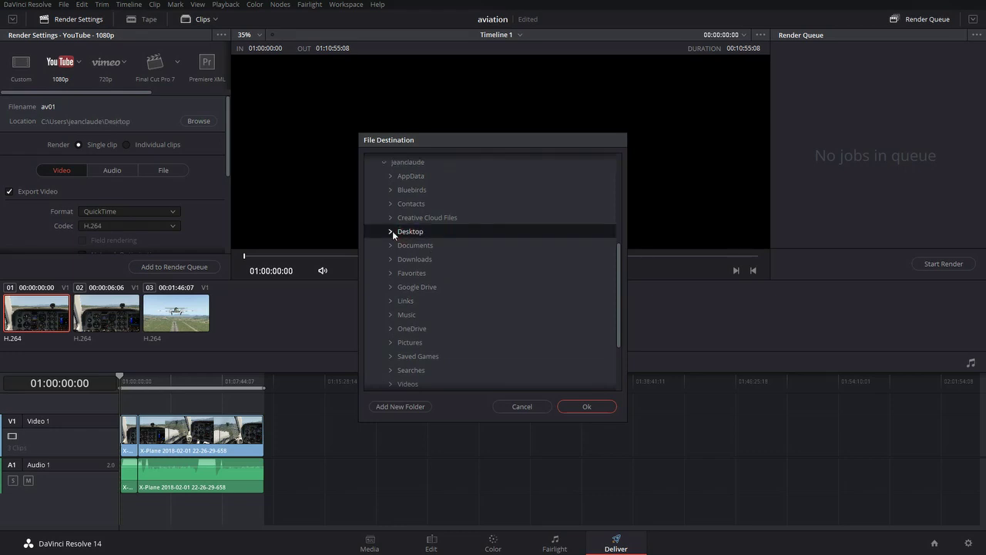
pyautogui.click(390, 230)
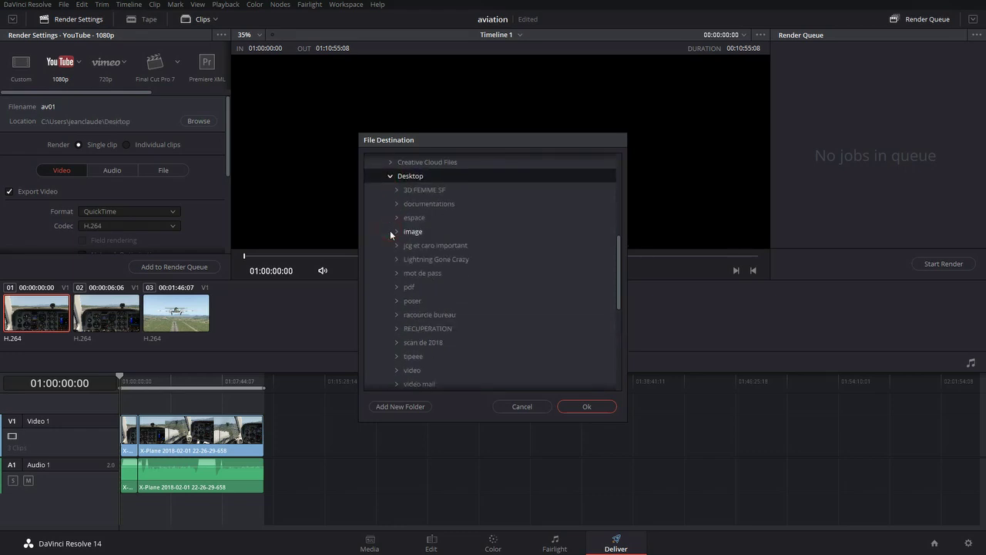
pyautogui.click(413, 370)
pyautogui.click(588, 406)
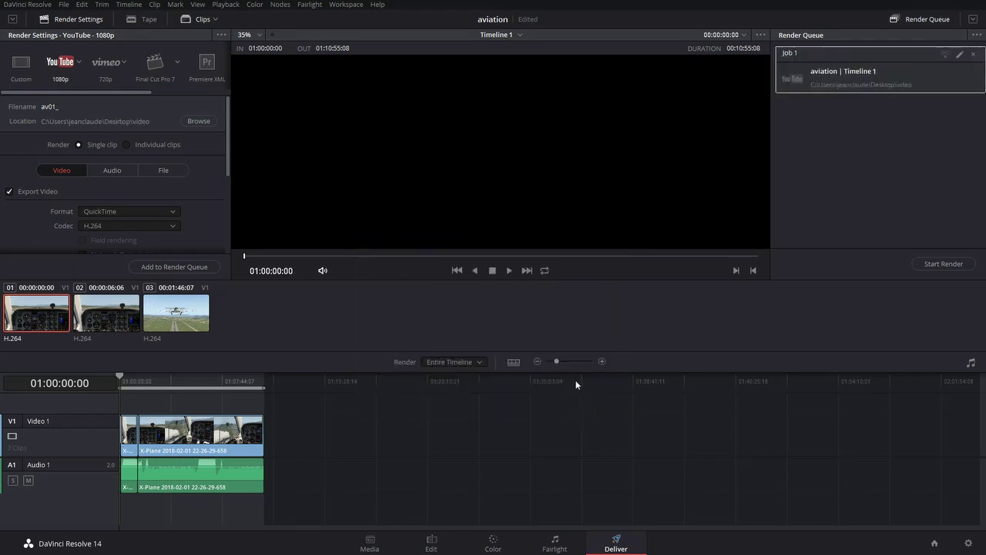
pyautogui.click(938, 264)
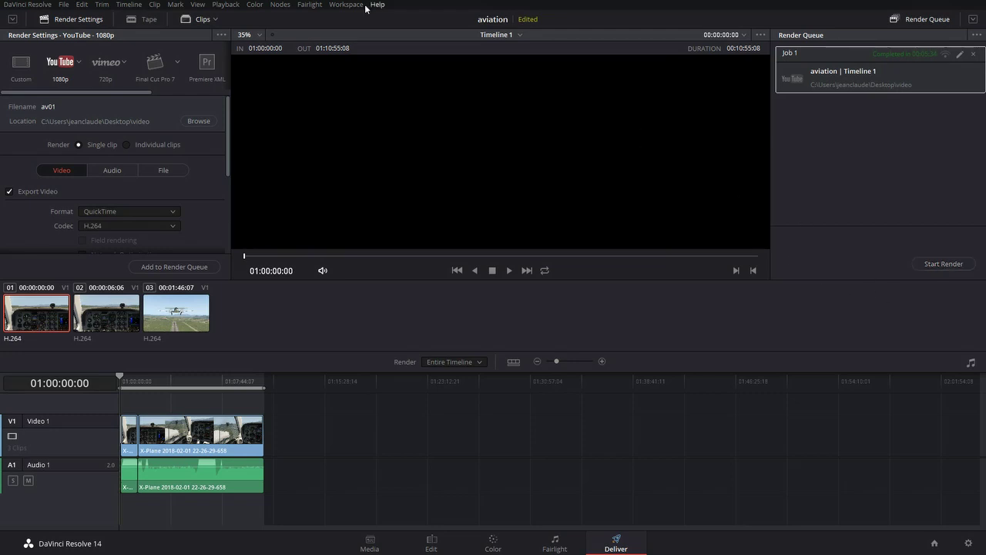
pyautogui.click(11, 20)
pyautogui.click(11, 20)
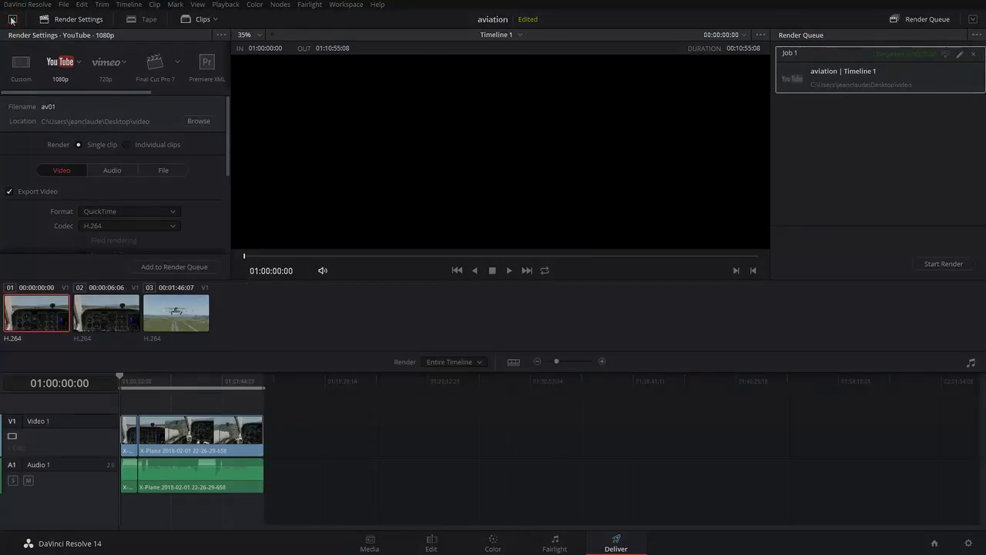
pyautogui.click(12, 20)
pyautogui.click(12, 20)
# Quit DaVinci Resolve.
pyautogui.click(27, 4)
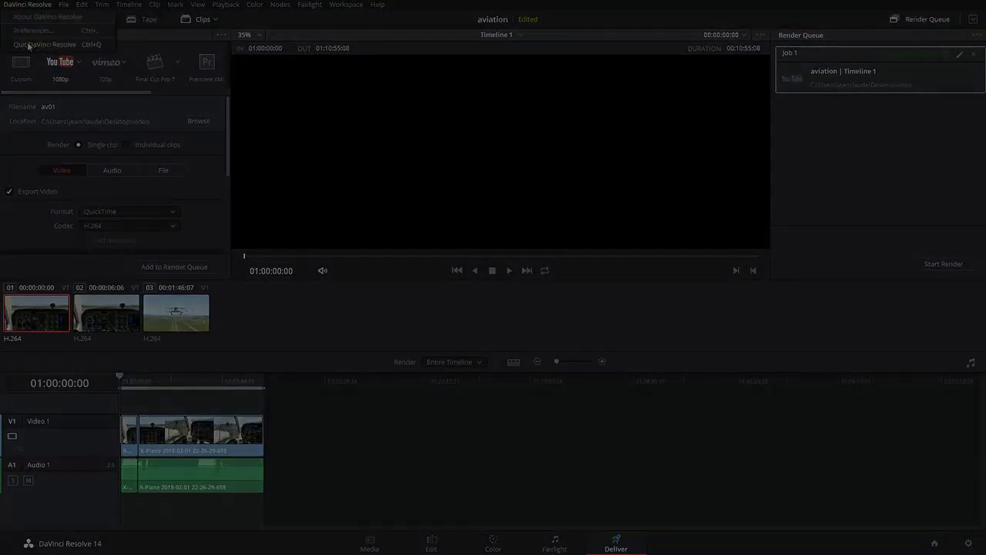
pyautogui.click(98, 70)
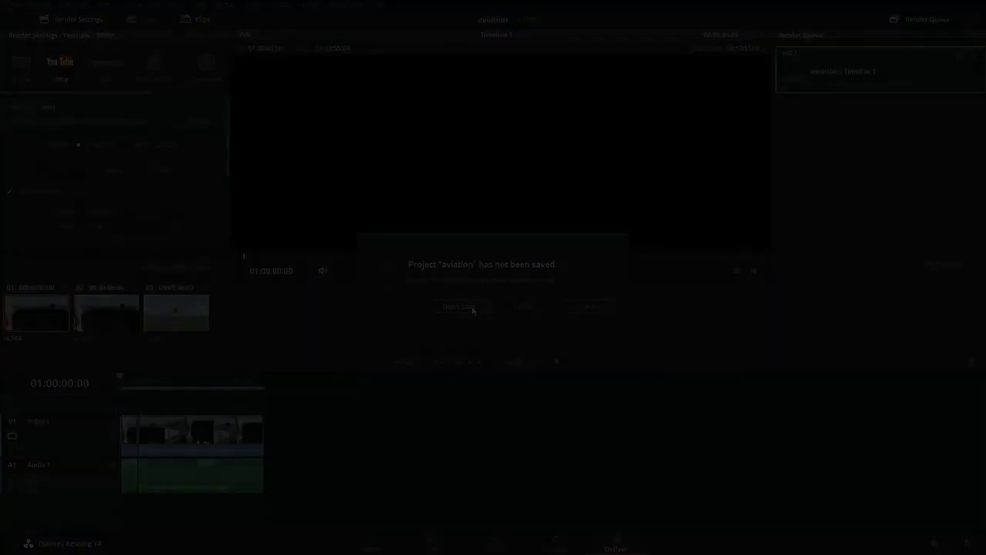